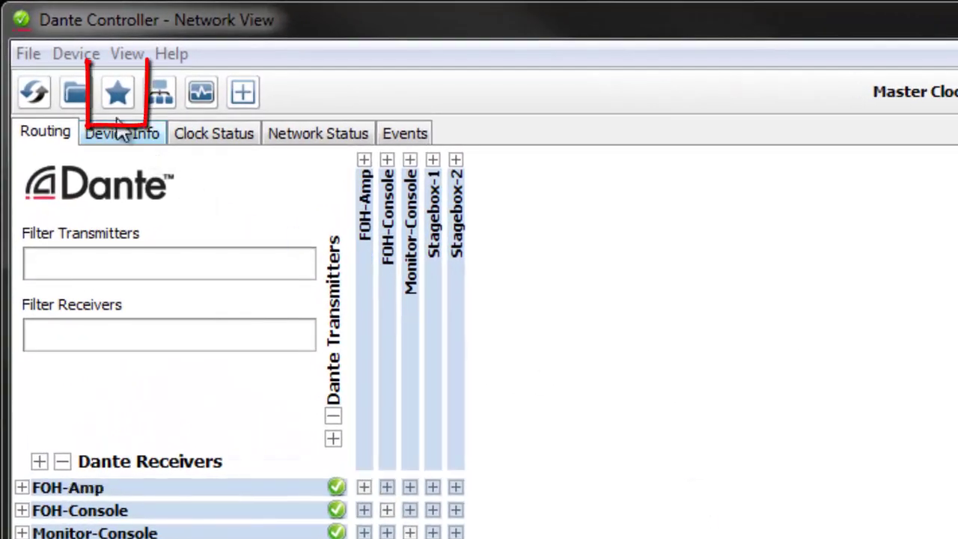
# Save a preset of all five devices, with every parameter incl. Tx Flows and Tx Channel Labels, as 'test preset'
pyautogui.click(119, 95)
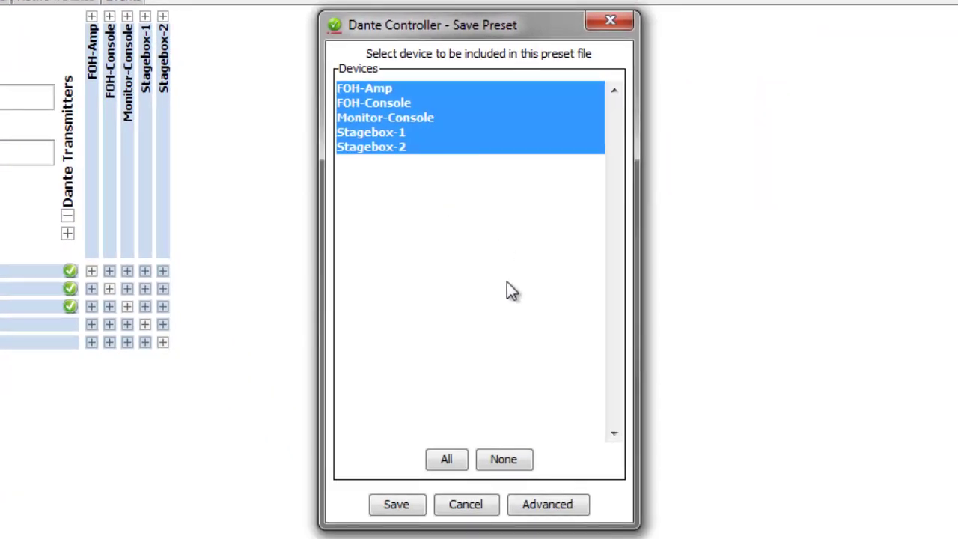
pyautogui.click(515, 458)
pyautogui.click(462, 460)
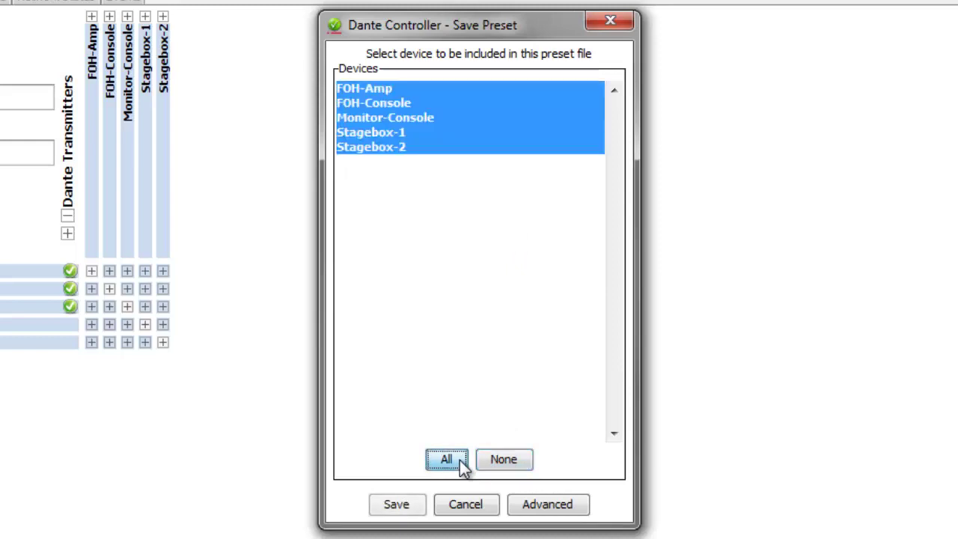
pyautogui.click(531, 505)
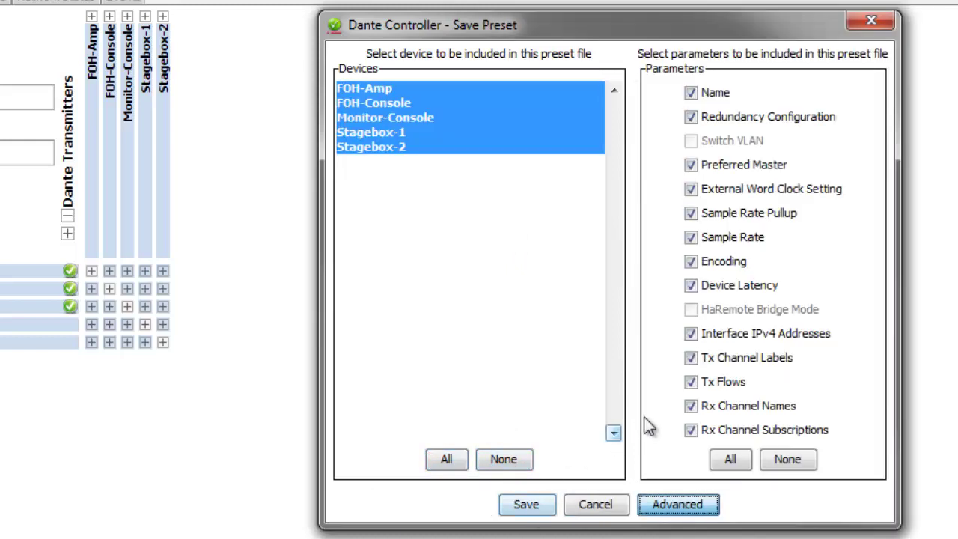
pyautogui.click(689, 381)
pyautogui.click(690, 358)
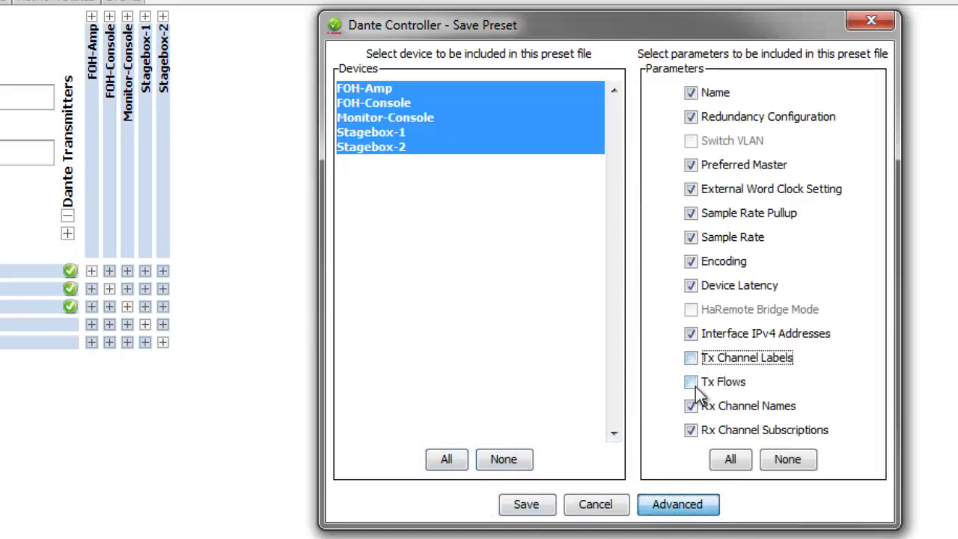
pyautogui.click(690, 382)
pyautogui.click(690, 357)
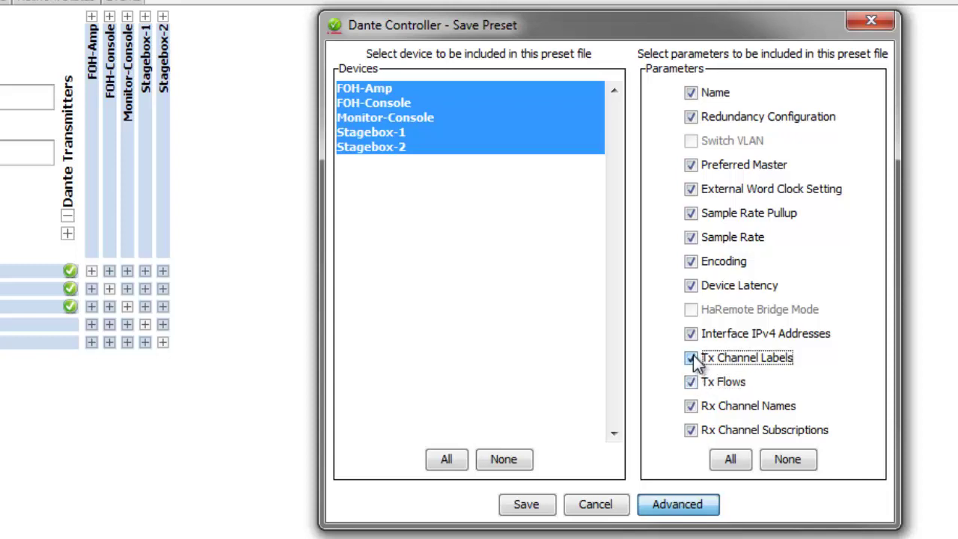
pyautogui.click(542, 511)
pyautogui.write('test preset')
pyautogui.press('Return')
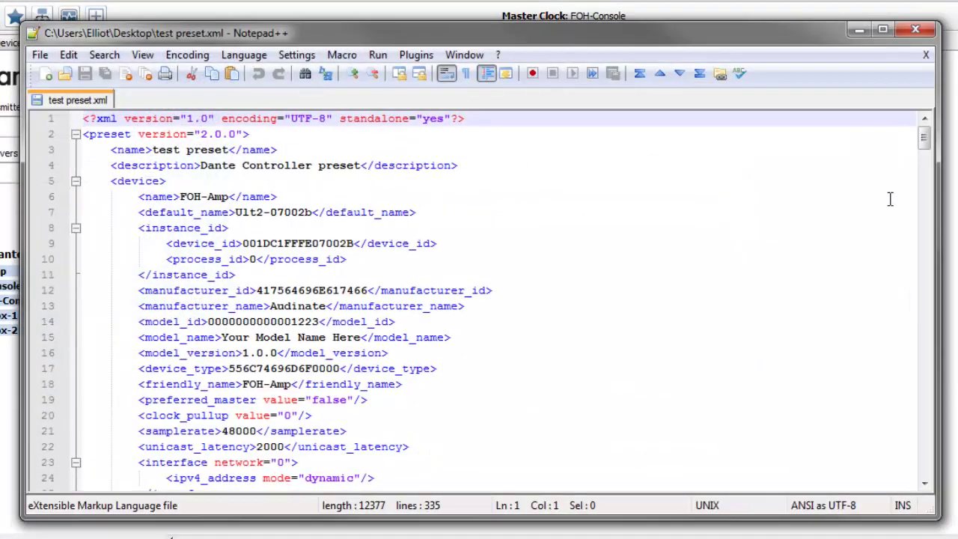
# Change the samplerate on line 21 of test preset.xml from 48000 to 24000
pyautogui.moveTo(925, 139)
pyautogui.mouseDown()
pyautogui.moveTo(932, 483)
pyautogui.moveTo(925, 138)
pyautogui.mouseUp()
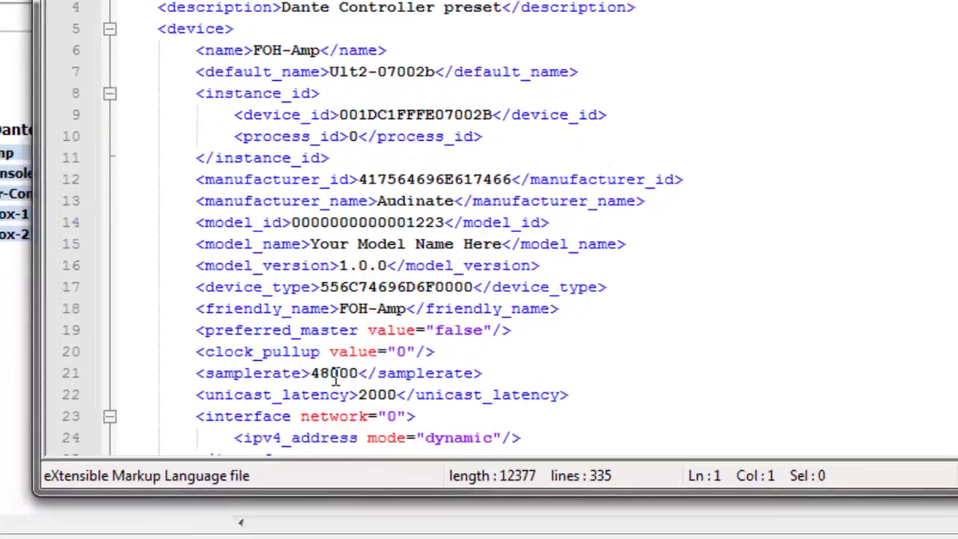
pyautogui.click(325, 377)
pyautogui.press('BackSpace')
pyautogui.press('BackSpace')
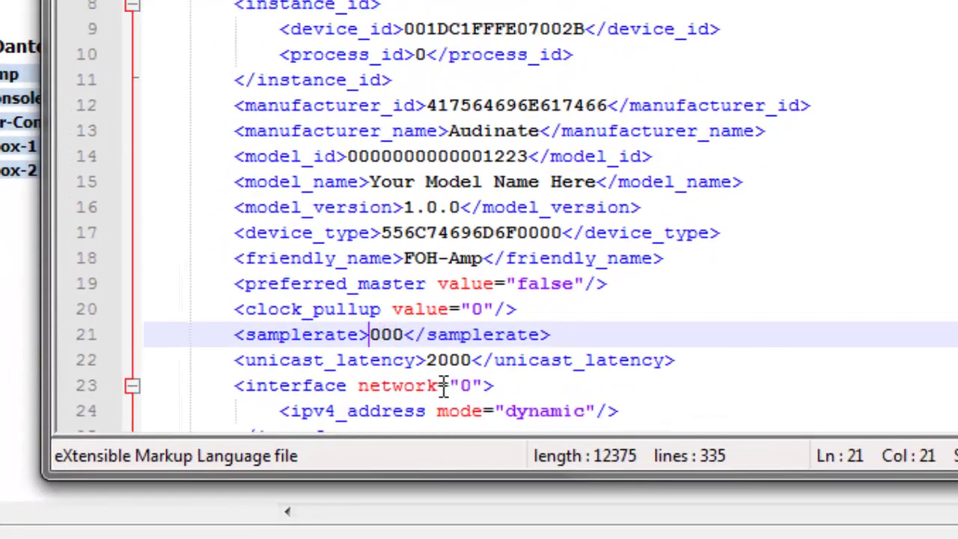
pyautogui.write('24')
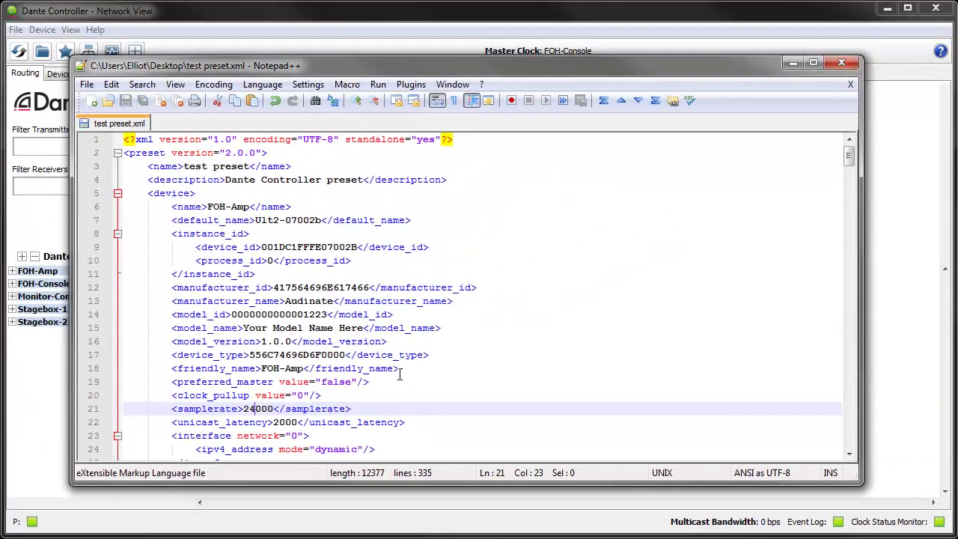
# Close the edited test preset.xml in Notepad++
pyautogui.click(841, 64)
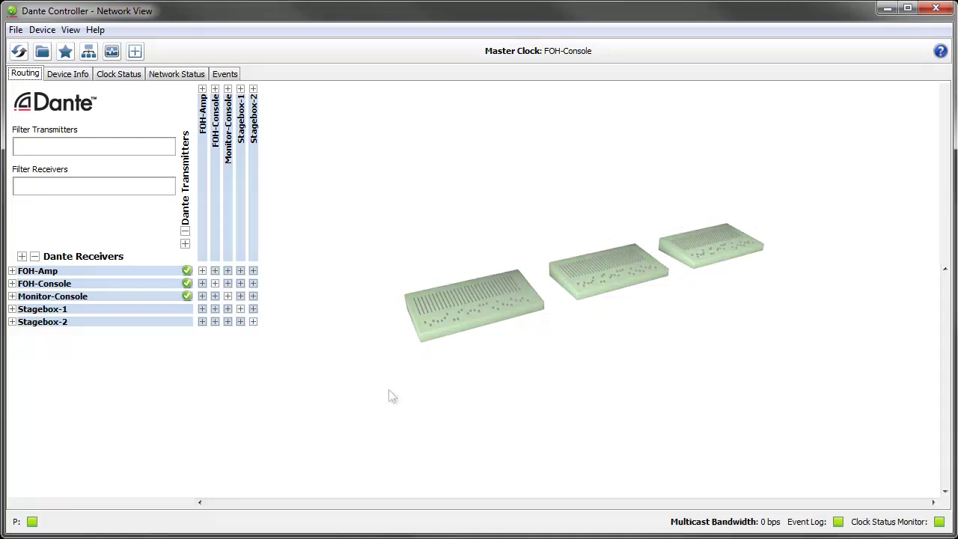
# Delete FOH-Amp's Rx L and Rx R subscriptions to FOH-Console in its Device View
pyautogui.click(12, 271)
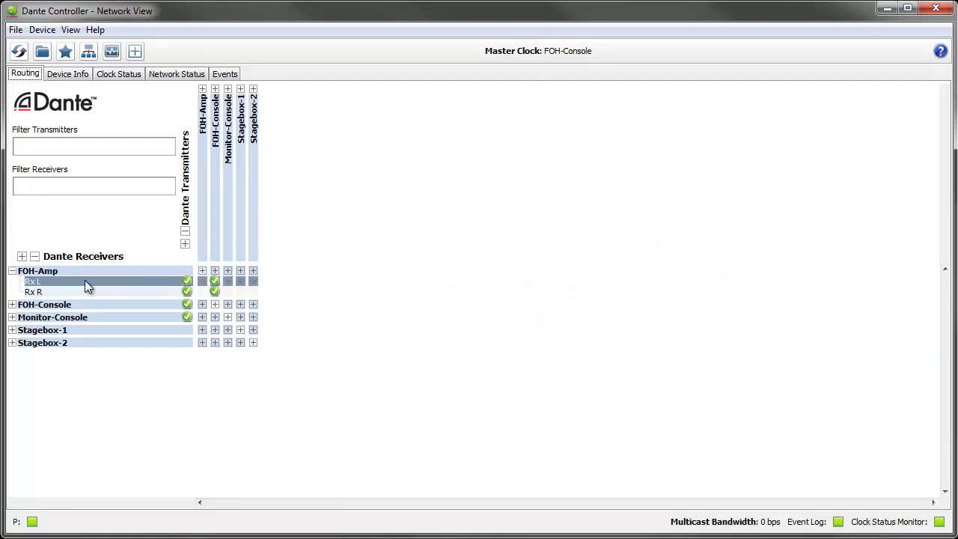
pyautogui.doubleClick(124, 273)
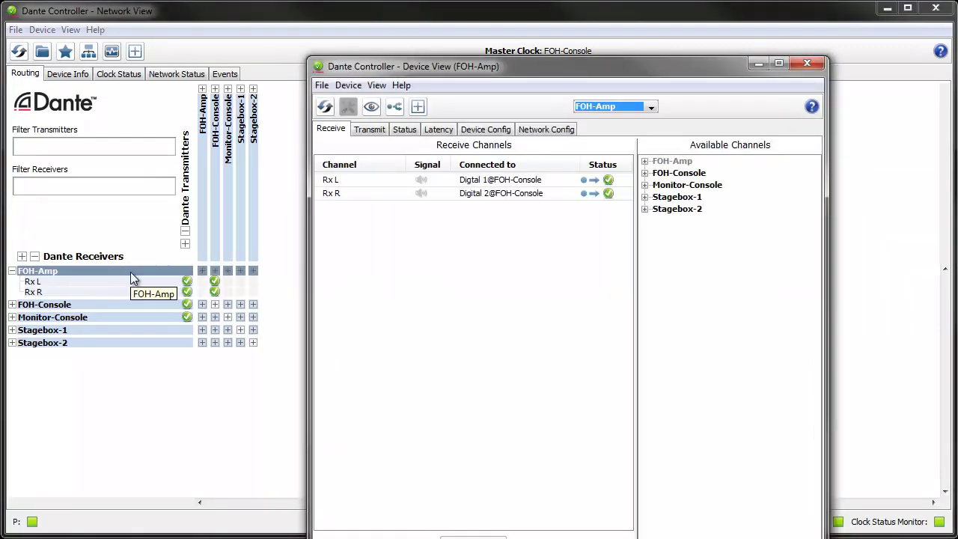
pyautogui.click(502, 181)
pyautogui.keyDown('shift'); pyautogui.click(501, 194); pyautogui.keyUp('shift')
pyautogui.press('Delete')
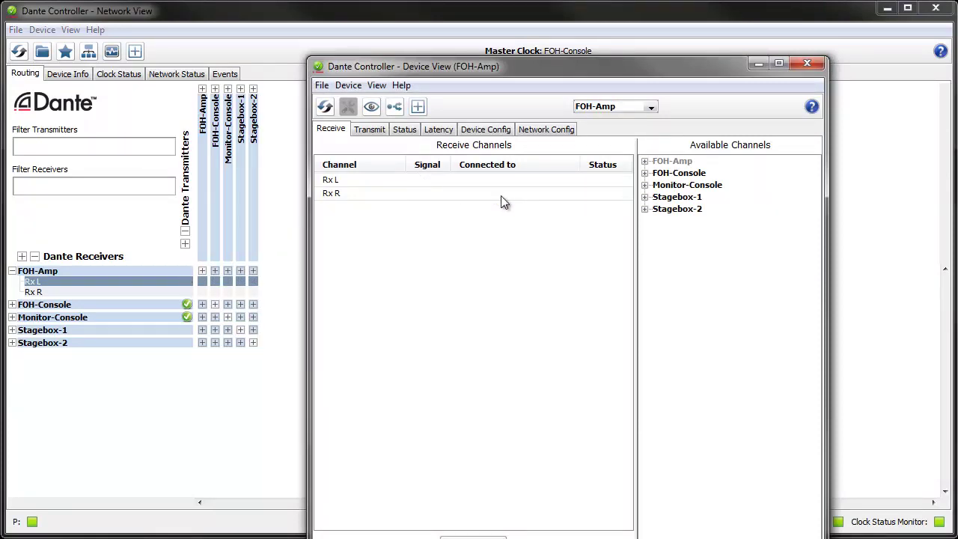
pyautogui.click(807, 64)
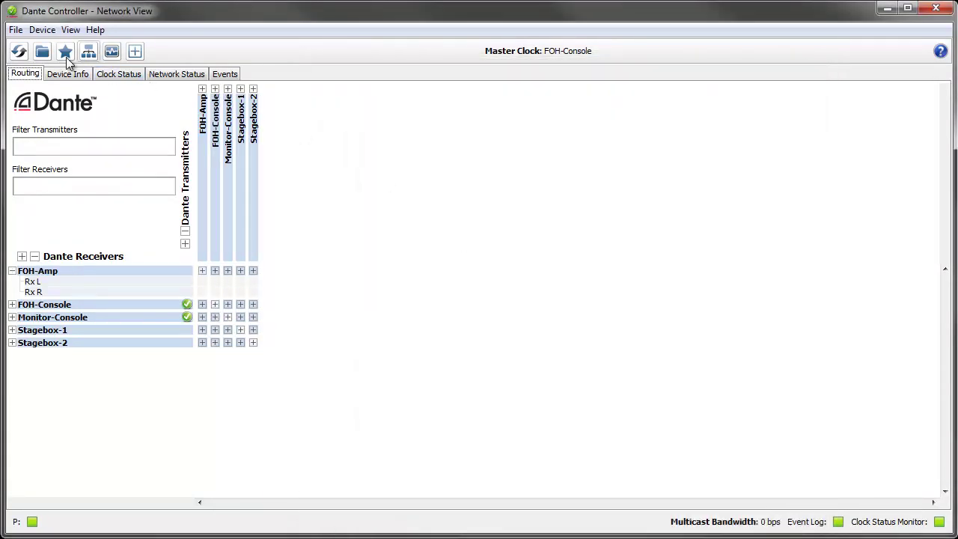
pyautogui.click(15, 30)
# Load test preset.xml from the Desktop as a preset
pyautogui.click(45, 48)
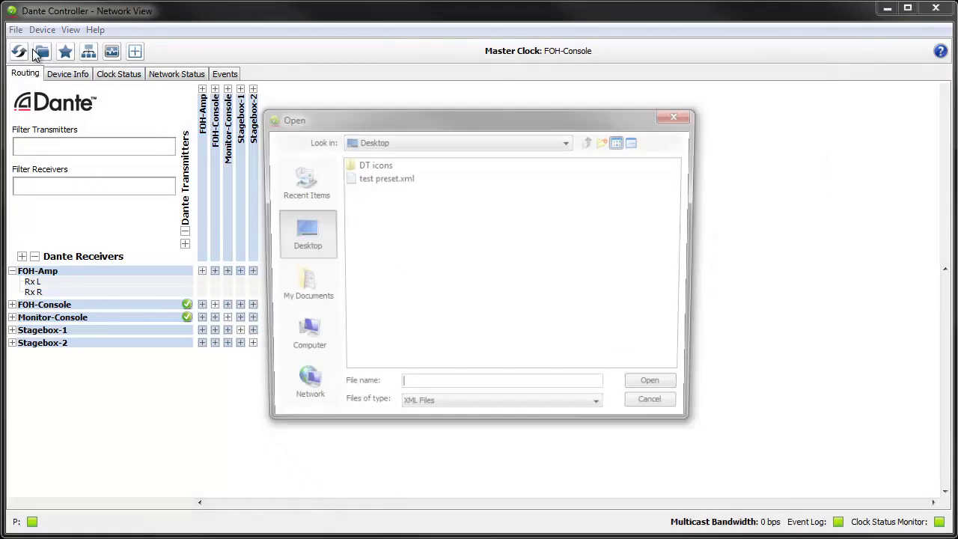
pyautogui.doubleClick(374, 180)
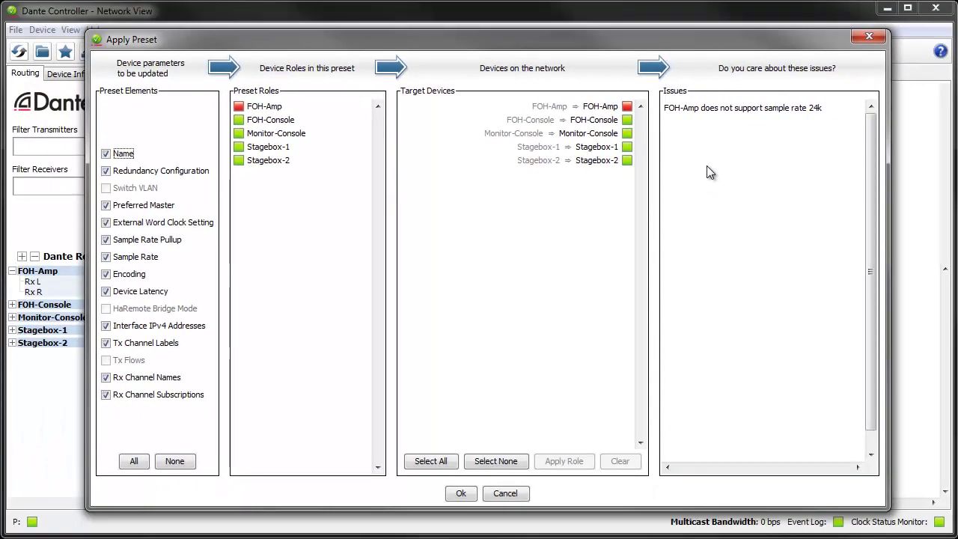
# Clear the preset's target mappings from FOH-Console through Stagebox-2
pyautogui.click(547, 125)
pyautogui.keyDown('shift'); pyautogui.click(543, 162); pyautogui.keyUp('shift')
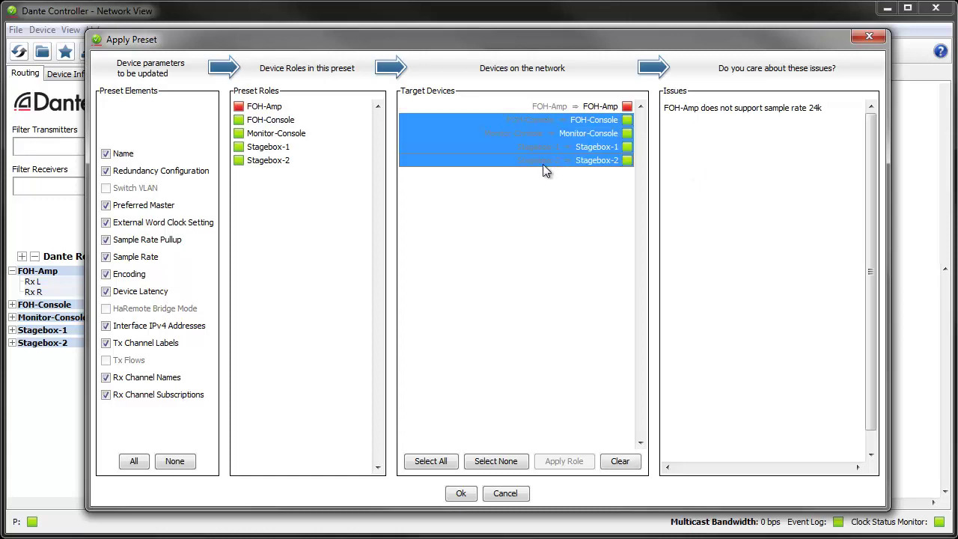
pyautogui.click(620, 461)
# Remap Monitor-Console, Stagebox-1, Stagebox-2 and FOH-Console roles, then assign Stagebox-2's role to FOH-Console
pyautogui.moveTo(258, 134); pyautogui.dragTo(542, 140)
pyautogui.moveTo(277, 148); pyautogui.dragTo(555, 152)
pyautogui.moveTo(278, 163); pyautogui.dragTo(534, 162)
pyautogui.moveTo(278, 123); pyautogui.dragTo(542, 122)
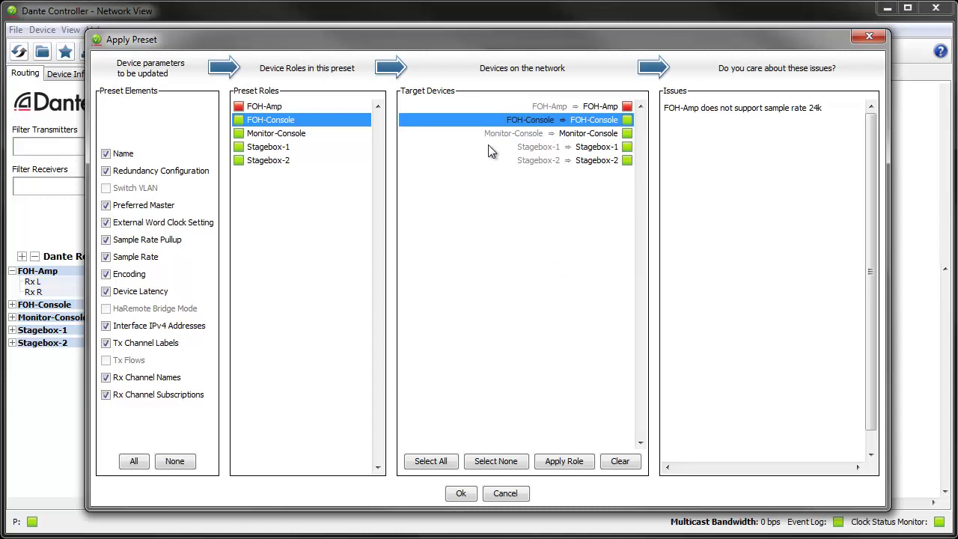
pyautogui.press('Delete')
pyautogui.moveTo(256, 162); pyautogui.dragTo(567, 124)
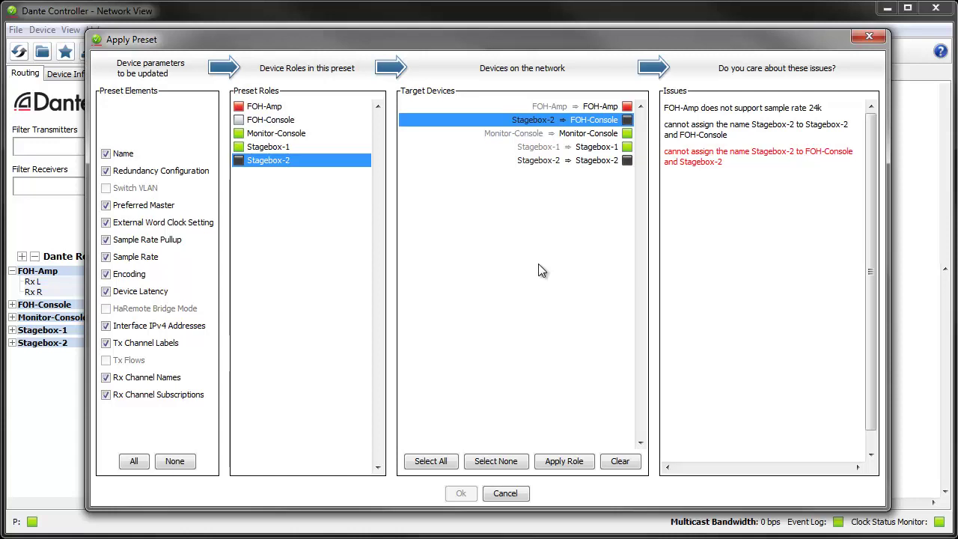
# Discard the remapped preset, then reload test preset.xml and apply it to the network
pyautogui.press('Escape')
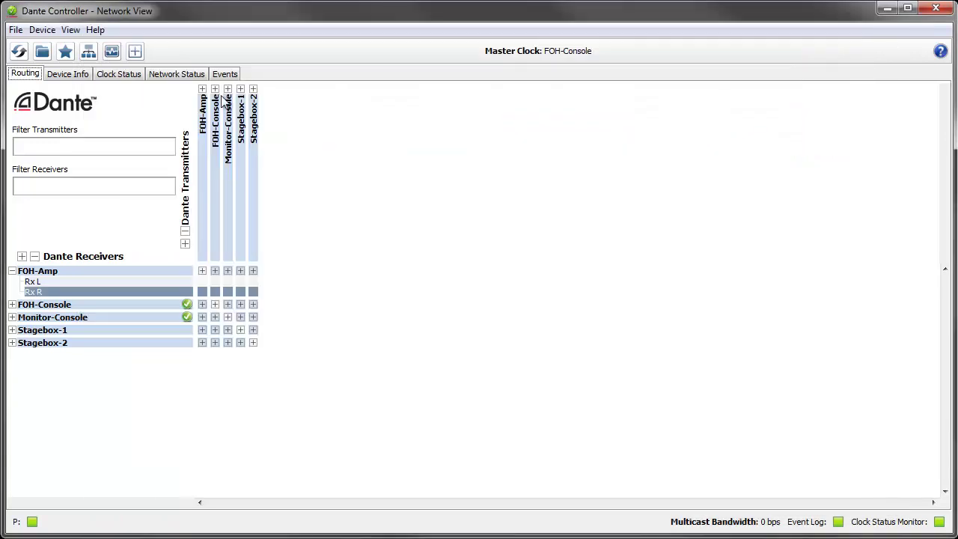
pyautogui.click(15, 30)
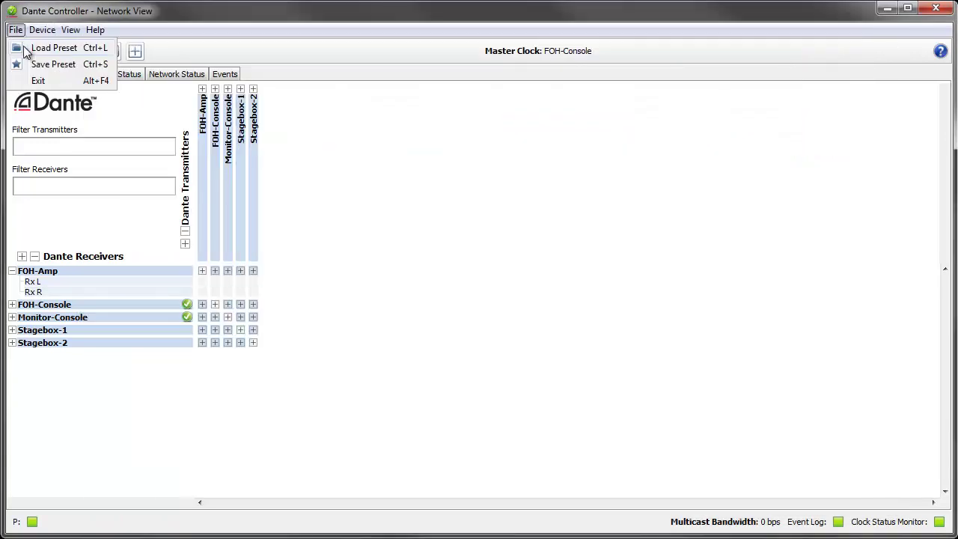
pyautogui.click(54, 47)
pyautogui.doubleClick(404, 182)
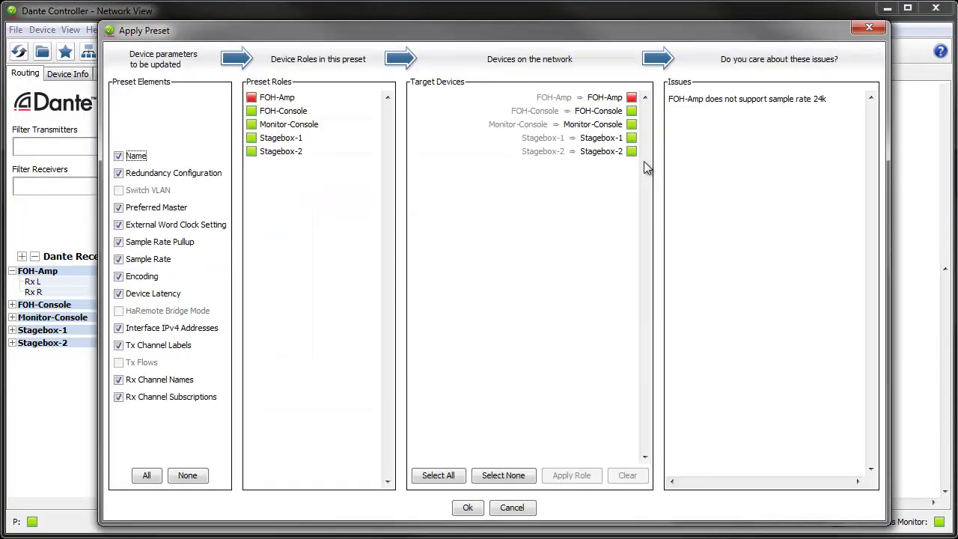
pyautogui.click(469, 508)
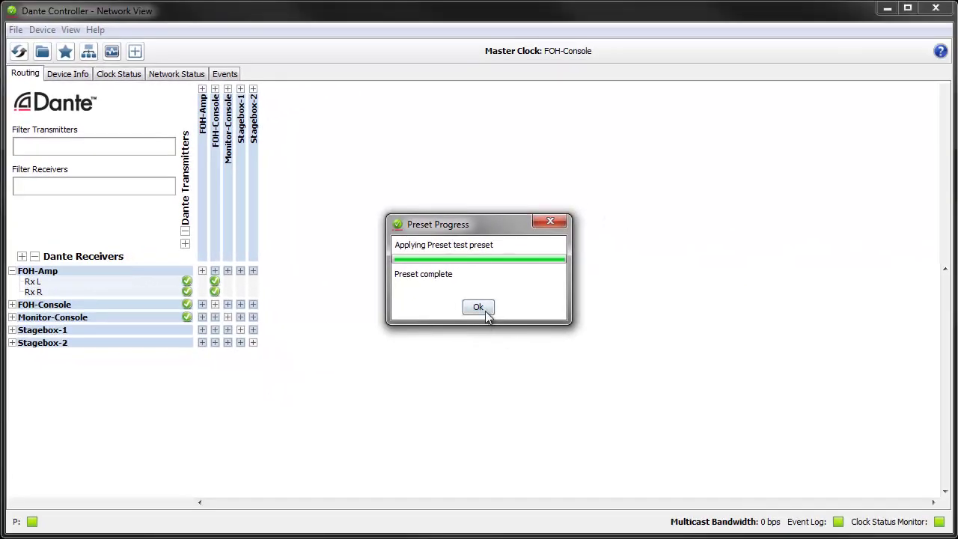
pyautogui.click(559, 311)
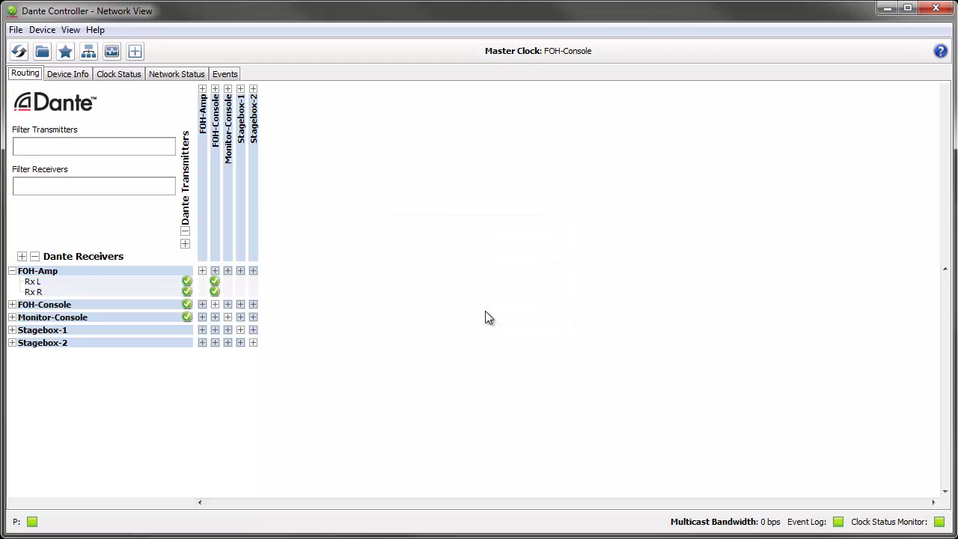